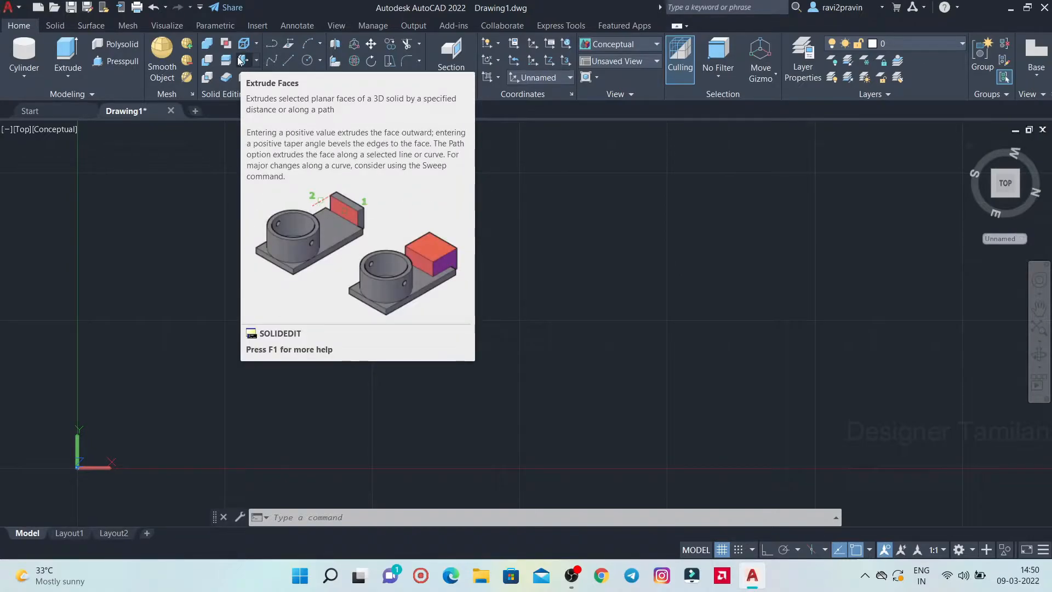
# - Open the SOLIDEDIT help article, read its face-editing options such as Extrude and Move, and close it
pyautogui.press('F1')
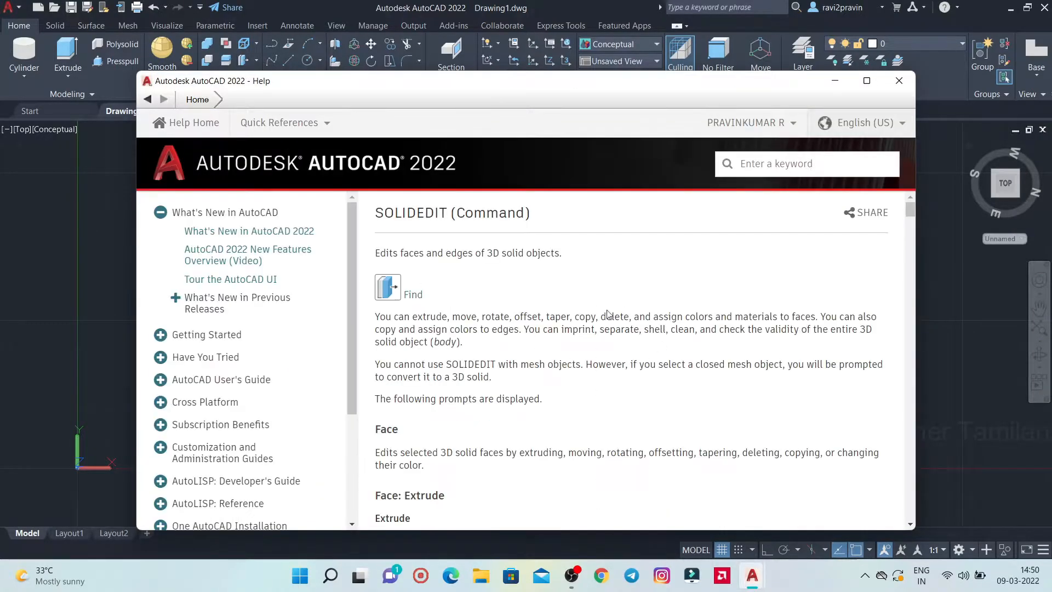
pyautogui.scroll(-10, 554, 328)
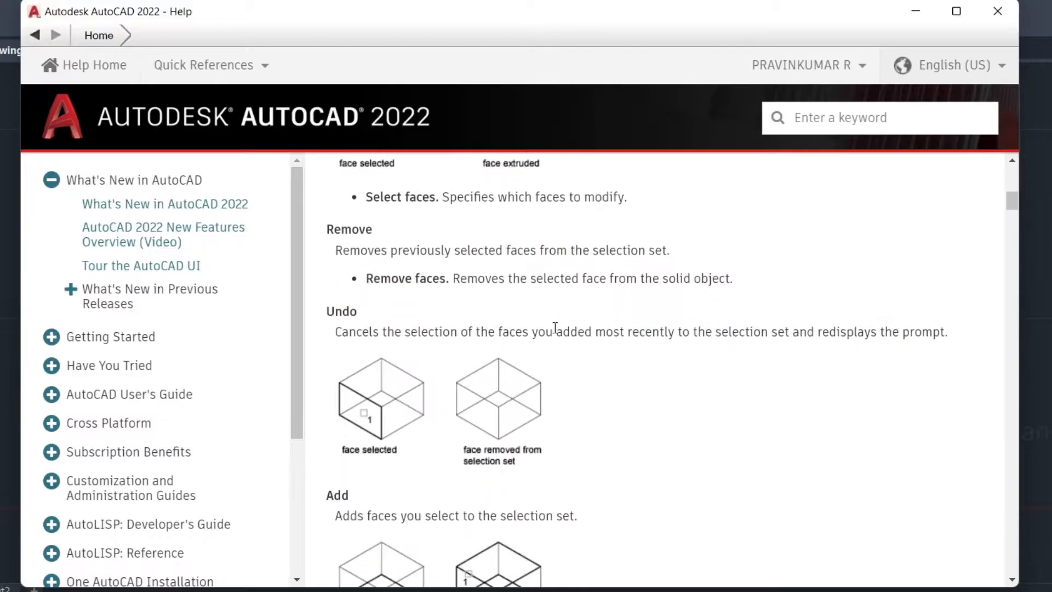
pyautogui.scroll(-15, 555, 327)
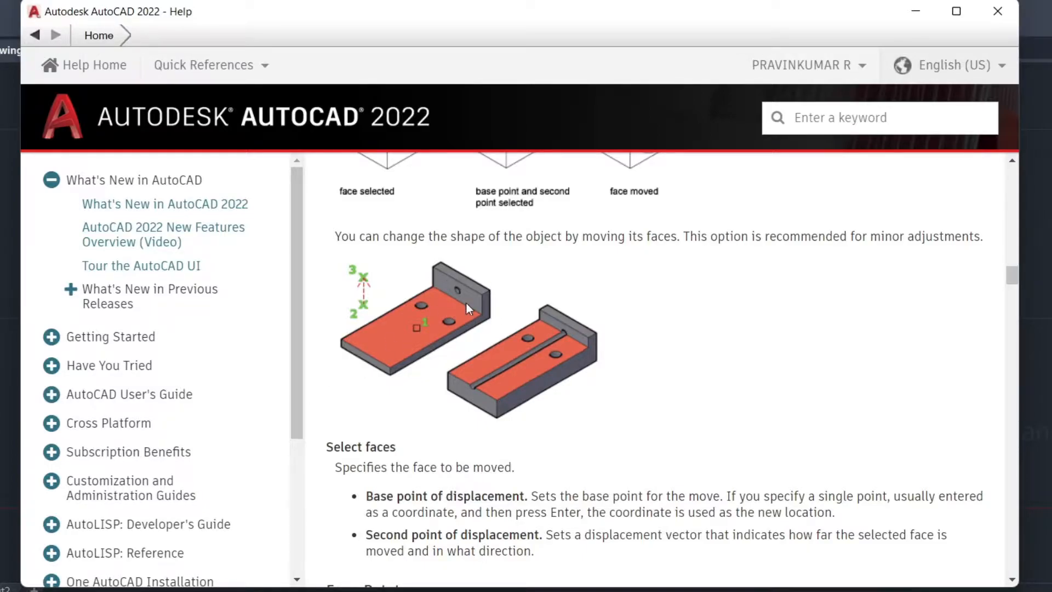
pyautogui.scroll(-15, 432, 337)
pyautogui.scroll(1, 432, 337)
pyautogui.scroll(-20, 554, 350)
pyautogui.scroll(20, 567, 349)
pyautogui.scroll(15, 682, 174)
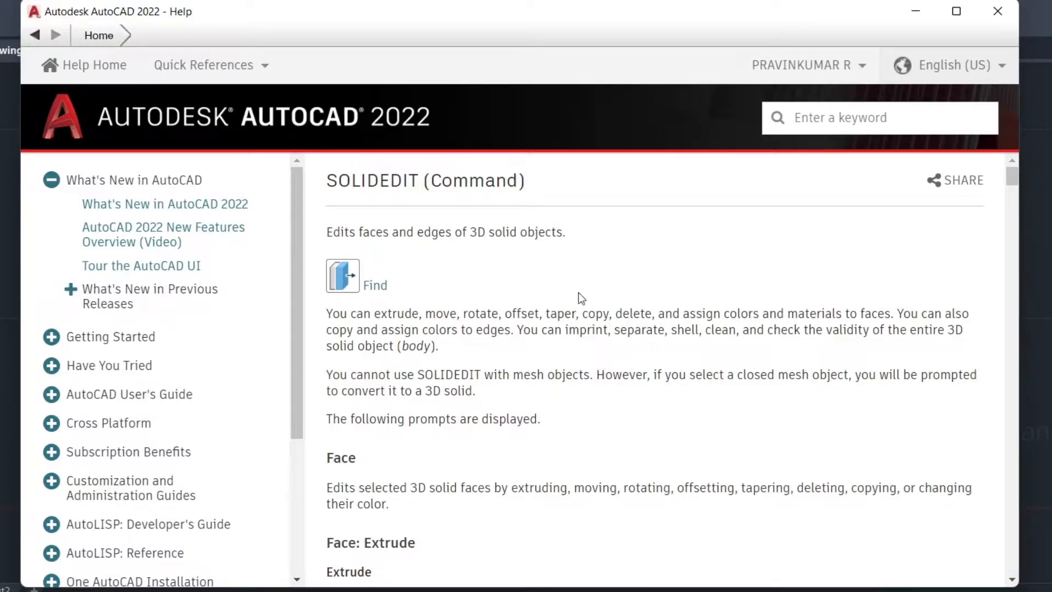
pyautogui.click(998, 11)
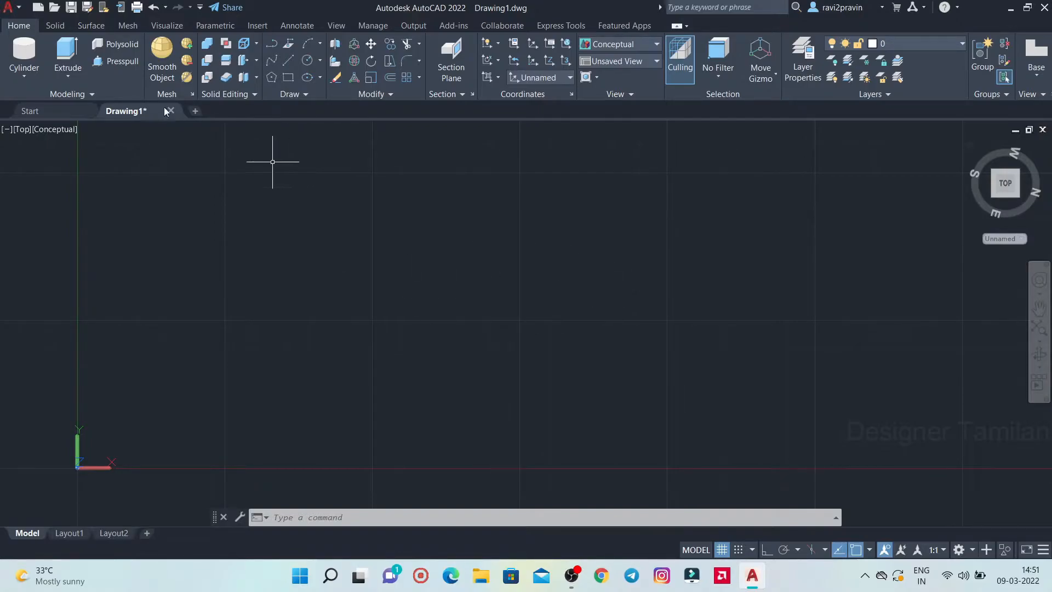
# - Draw a wide, flat rectangular base box on the XY plane with a height of 5
pyautogui.click(24, 75)
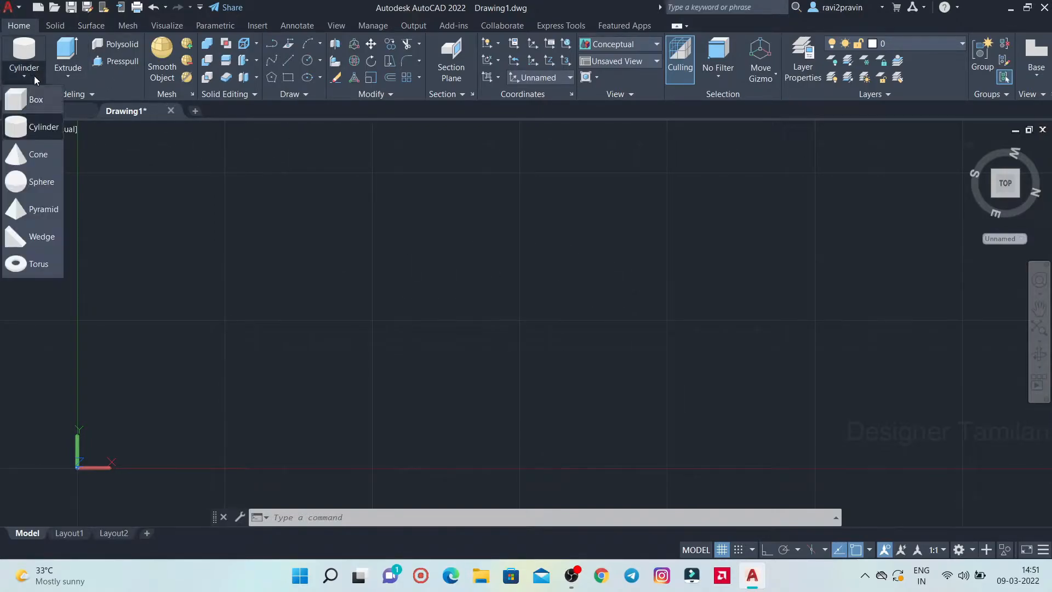
pyautogui.click(12, 103)
pyautogui.click(321, 301)
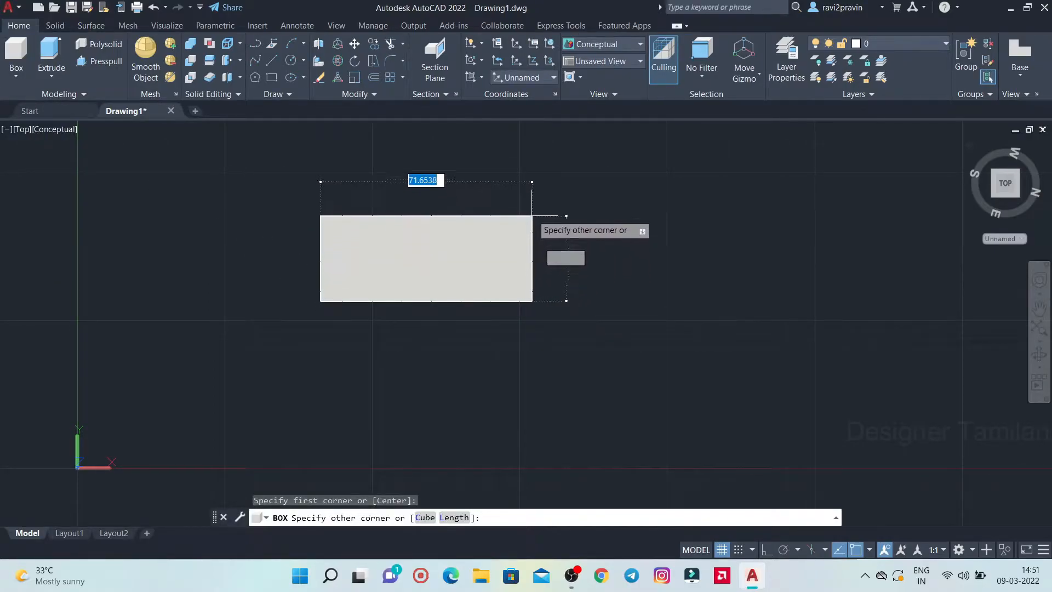
pyautogui.click(536, 194)
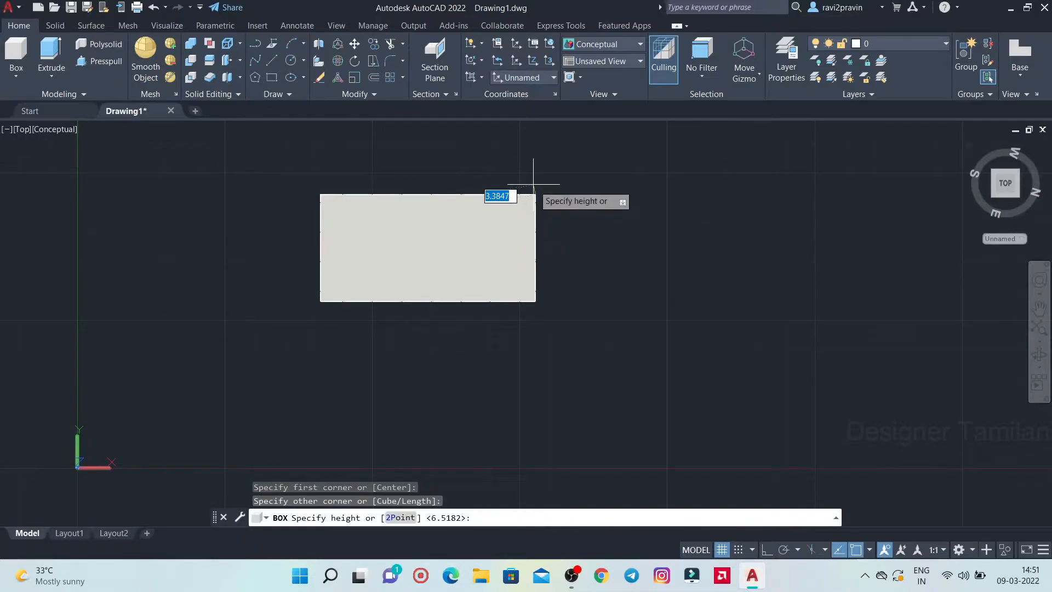
pyautogui.write('5')
pyautogui.press('Return')
pyautogui.scroll(2, 533, 181)
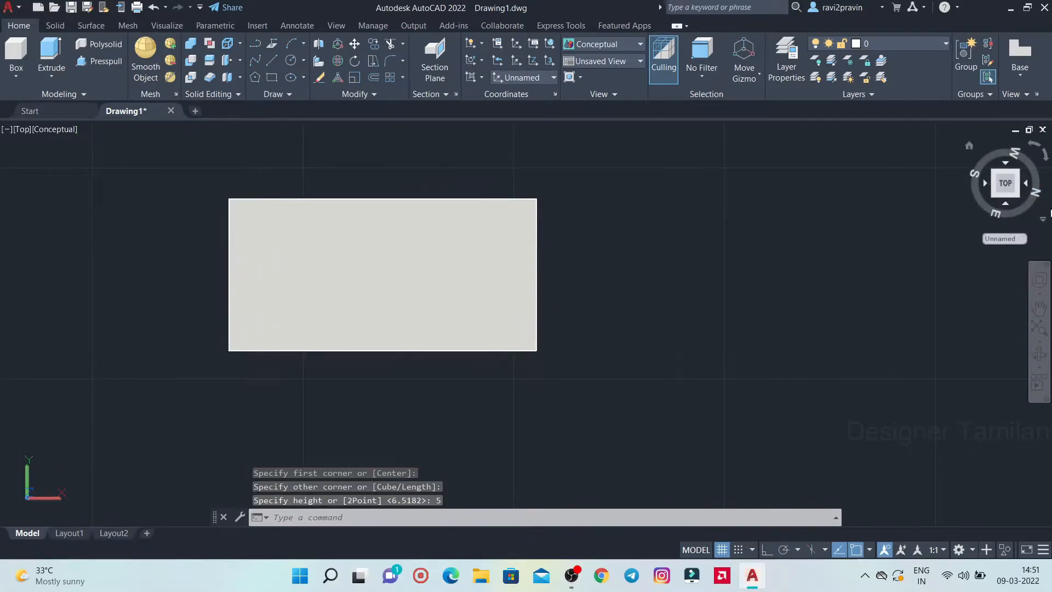
# - In a 3D view, draw a narrow box against the base's short end, starting at its lower corner, spanning its width and rising above its top
pyautogui.click(1014, 194)
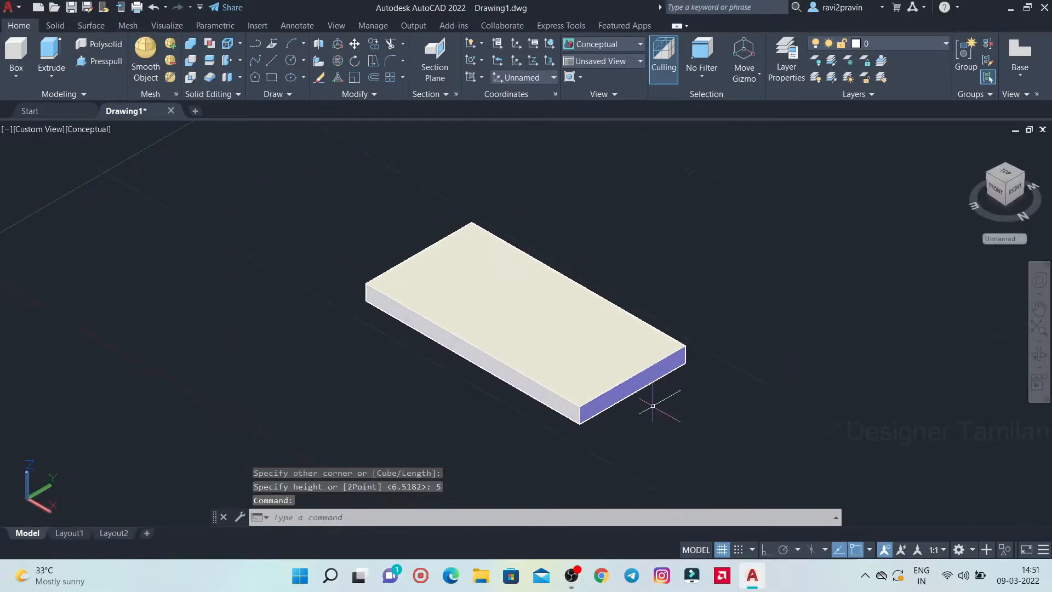
pyautogui.keyDown('shift'); pyautogui.moveTo(649, 416); pyautogui.dragTo(723, 433, button='middle'); pyautogui.keyUp('shift')
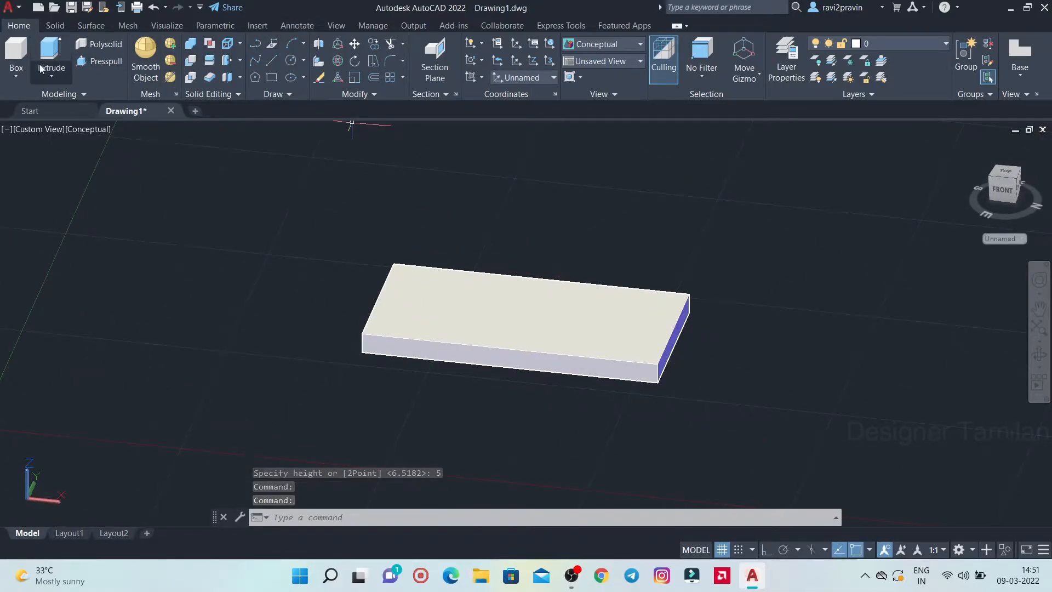
pyautogui.click(15, 75)
pyautogui.click(21, 98)
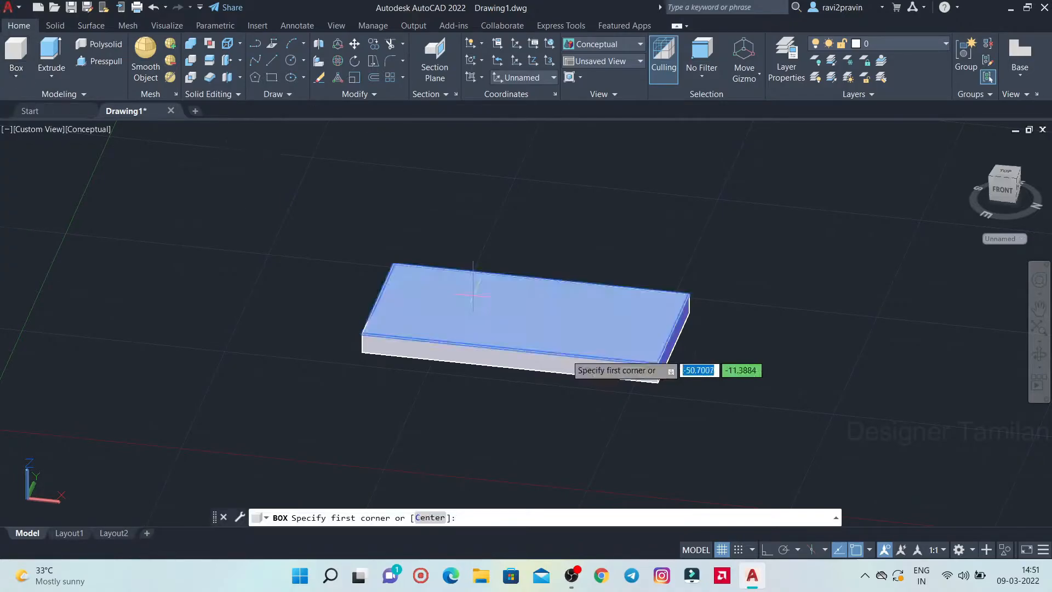
pyautogui.click(656, 383)
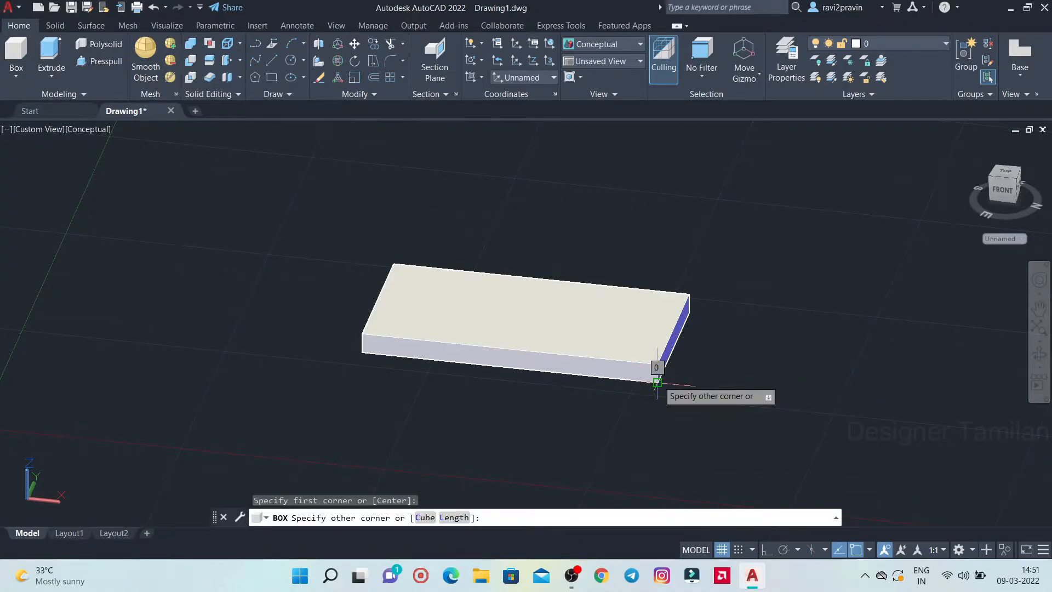
pyautogui.click(715, 313)
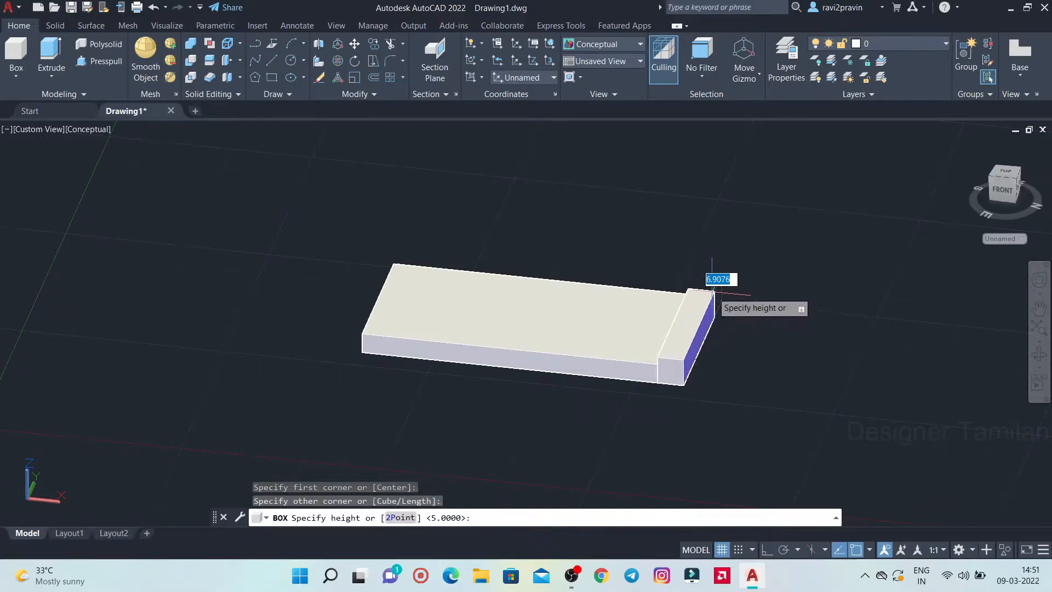
pyautogui.click(711, 284)
# - Extrude the narrow box's inner face, which adjoins the base, by 20 with a taper angle of 0, and finish the solid editing
pyautogui.keyDown('shift'); pyautogui.moveTo(778, 383); pyautogui.dragTo(937, 411, button='middle'); pyautogui.keyUp('shift')
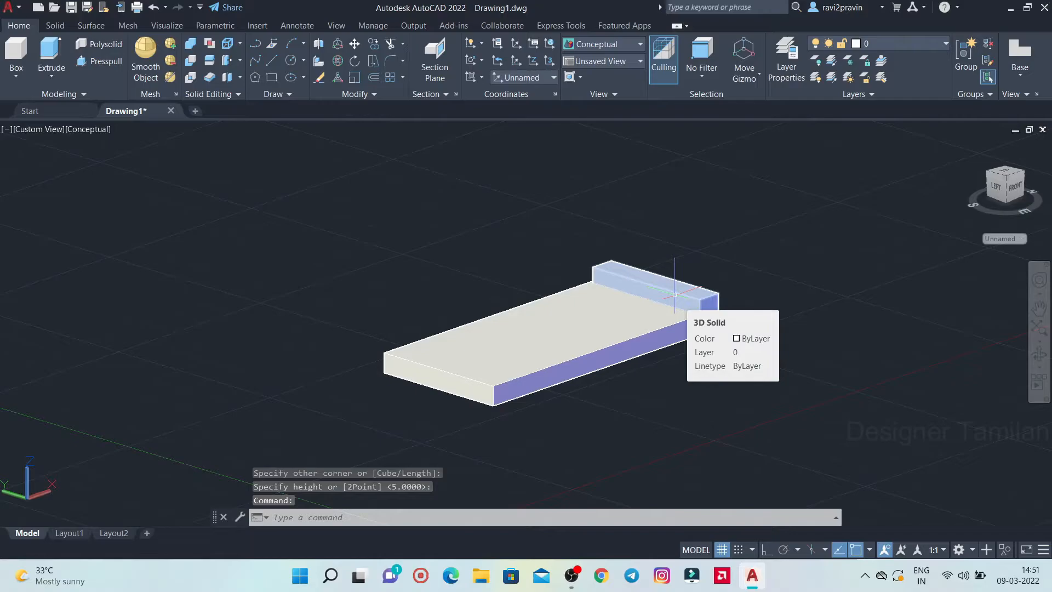
pyautogui.click(674, 294)
pyautogui.press('Escape')
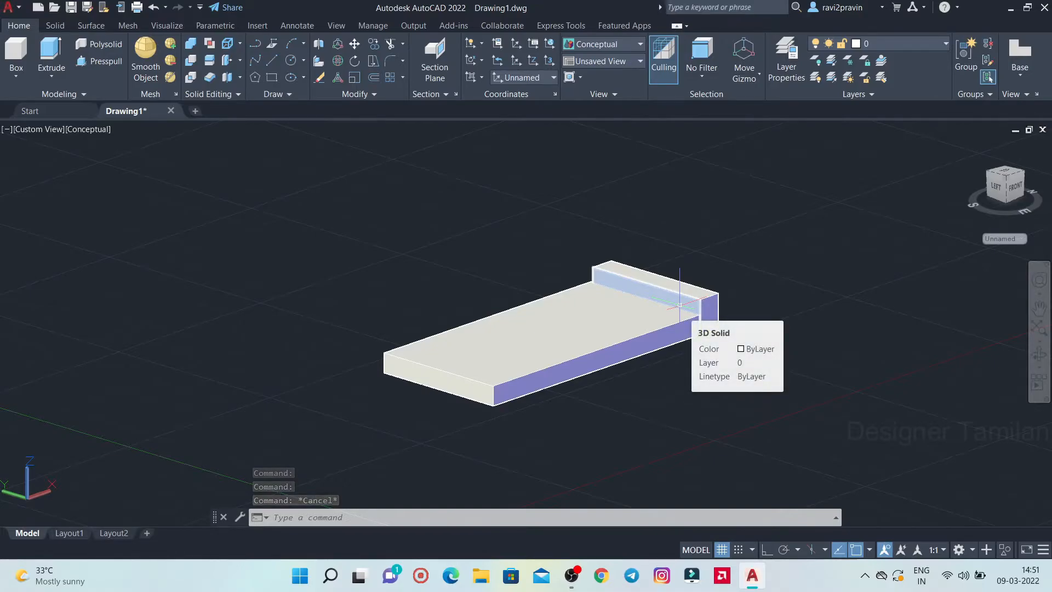
pyautogui.click(227, 60)
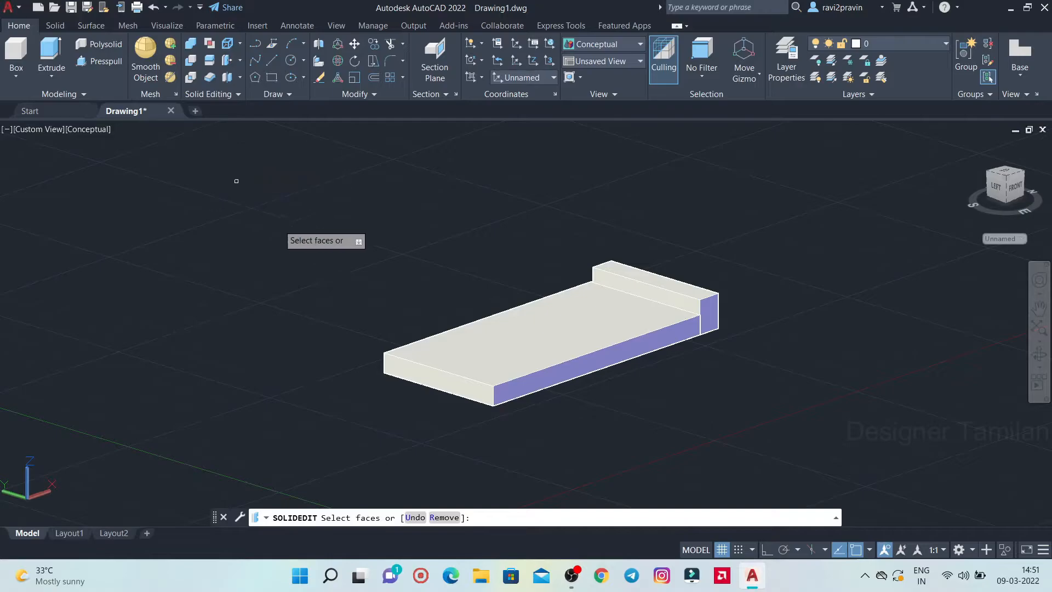
pyautogui.click(664, 297)
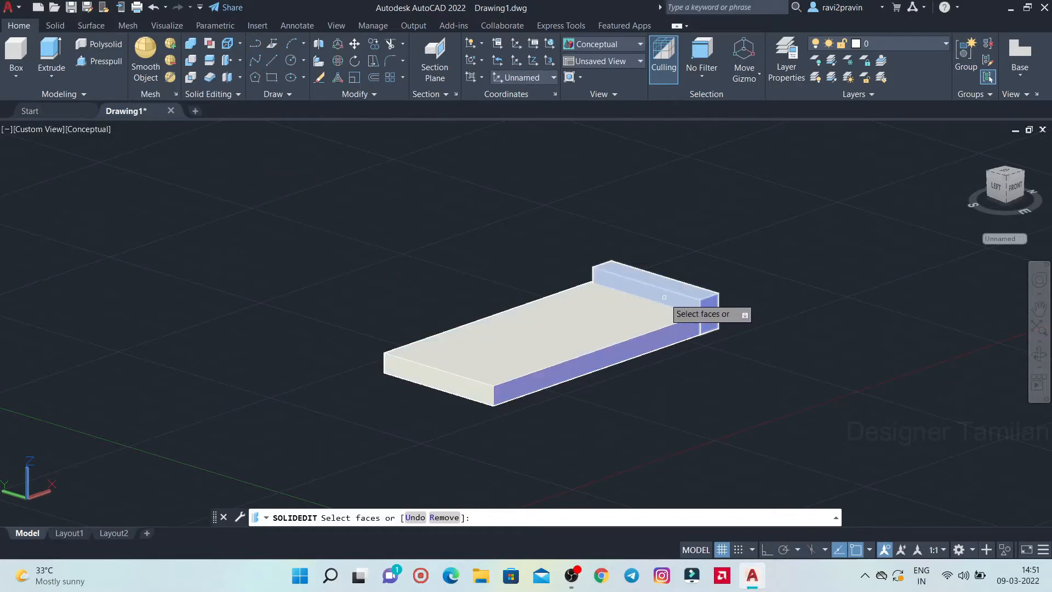
pyautogui.click(664, 297)
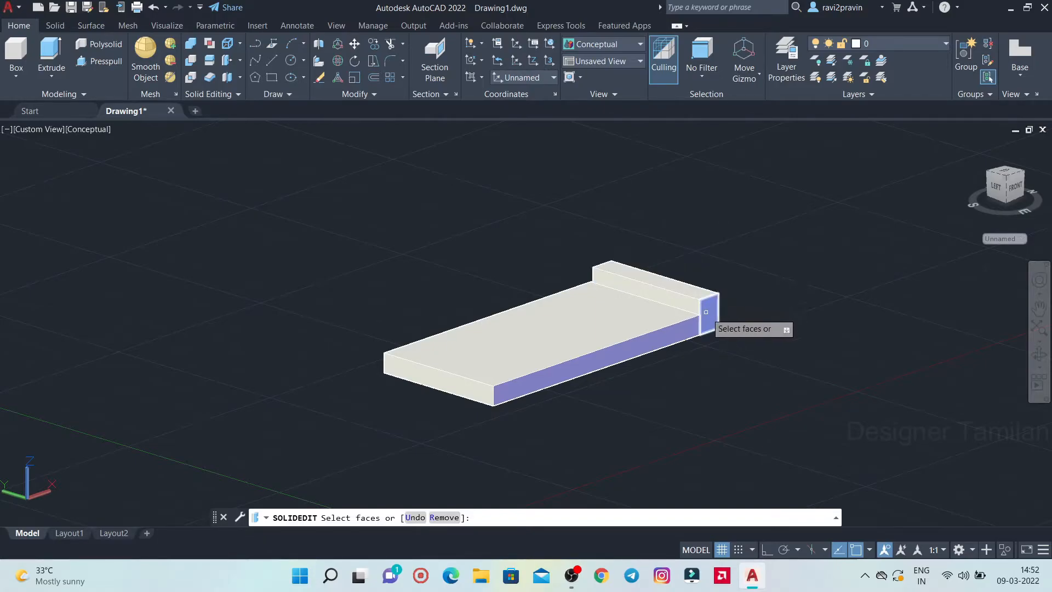
pyautogui.click(676, 296)
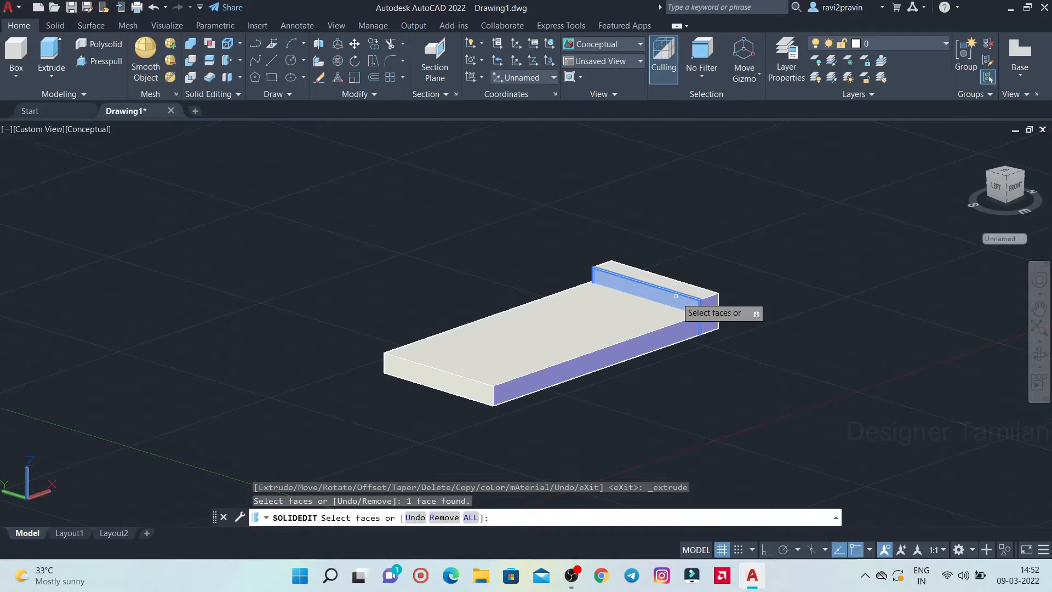
pyautogui.press('Return')
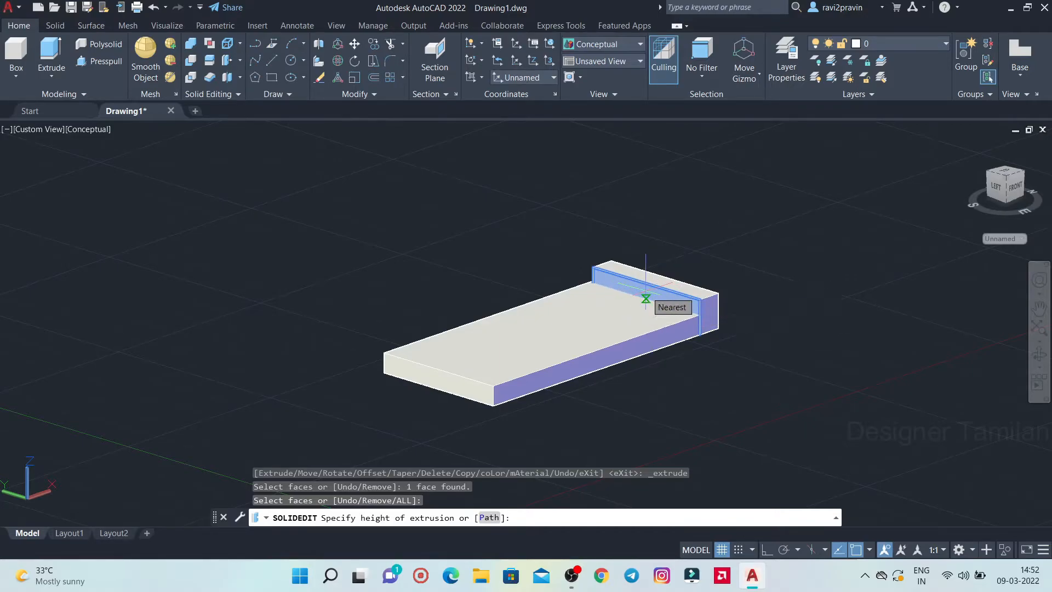
pyautogui.write('20')
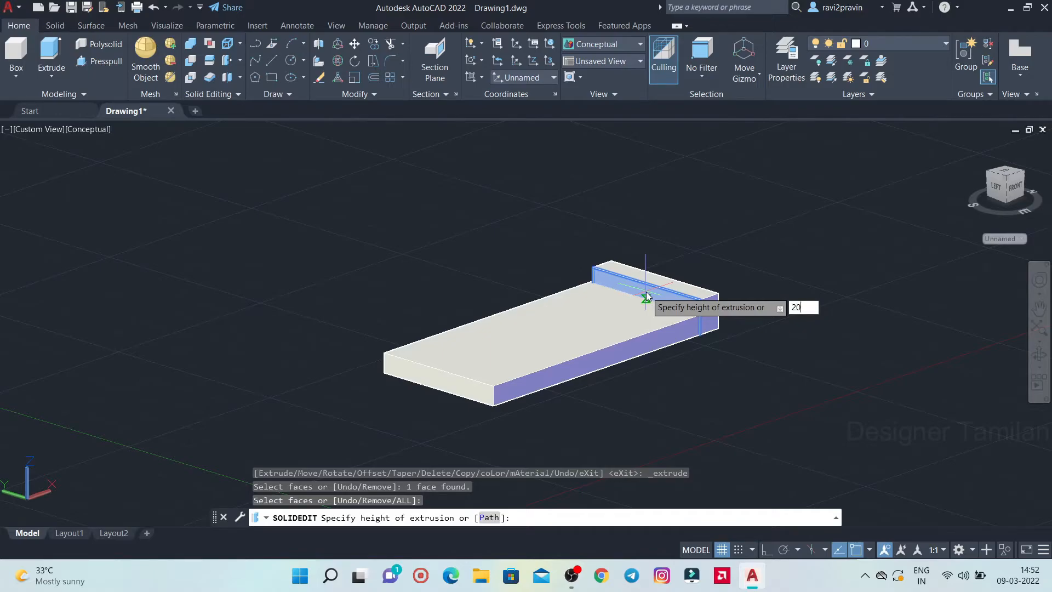
pyautogui.press('Return')
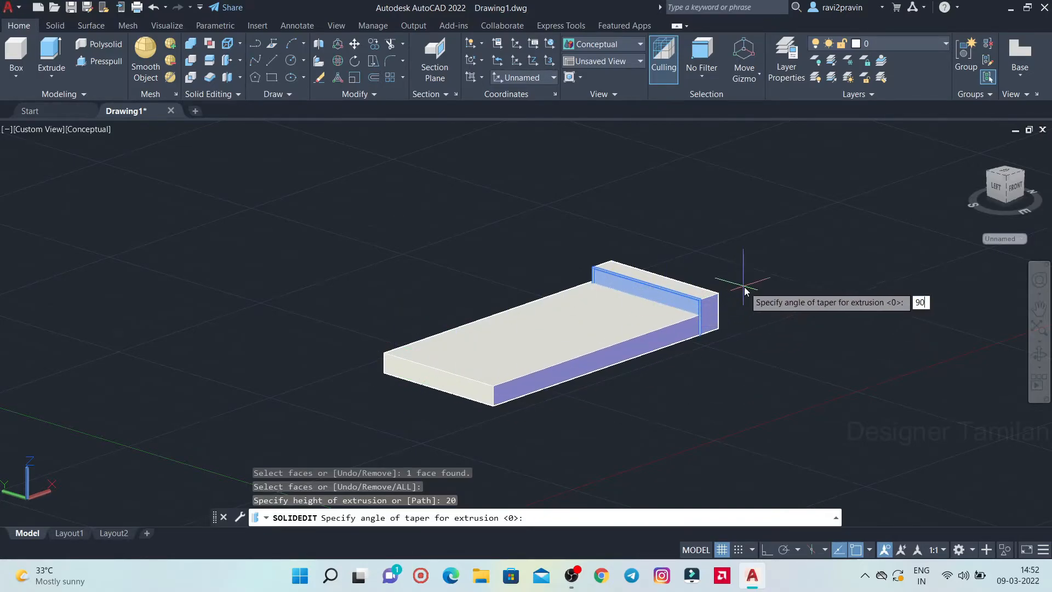
pyautogui.press('Return')
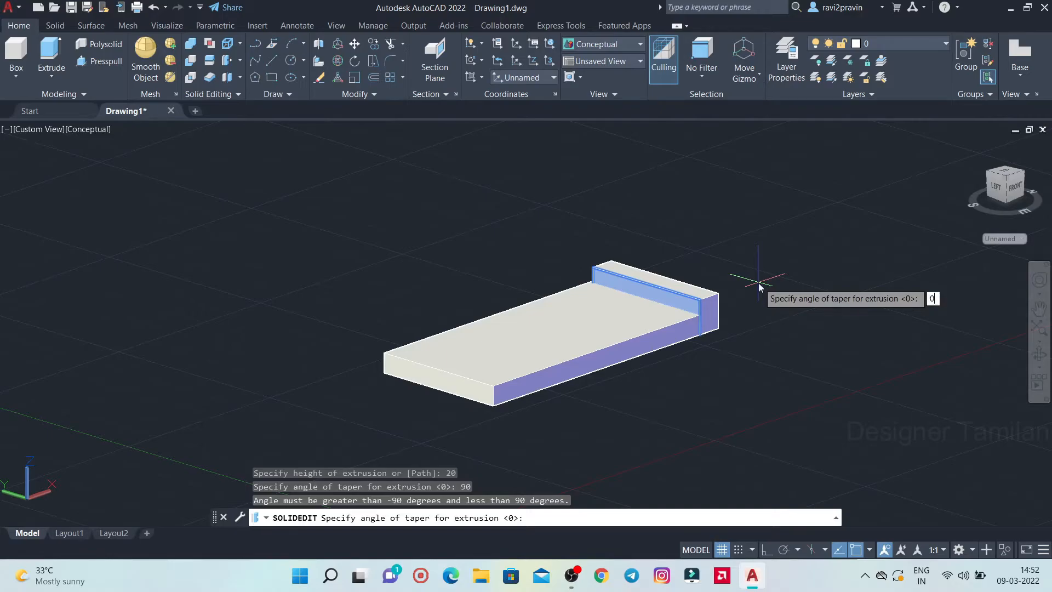
pyautogui.press('Return')
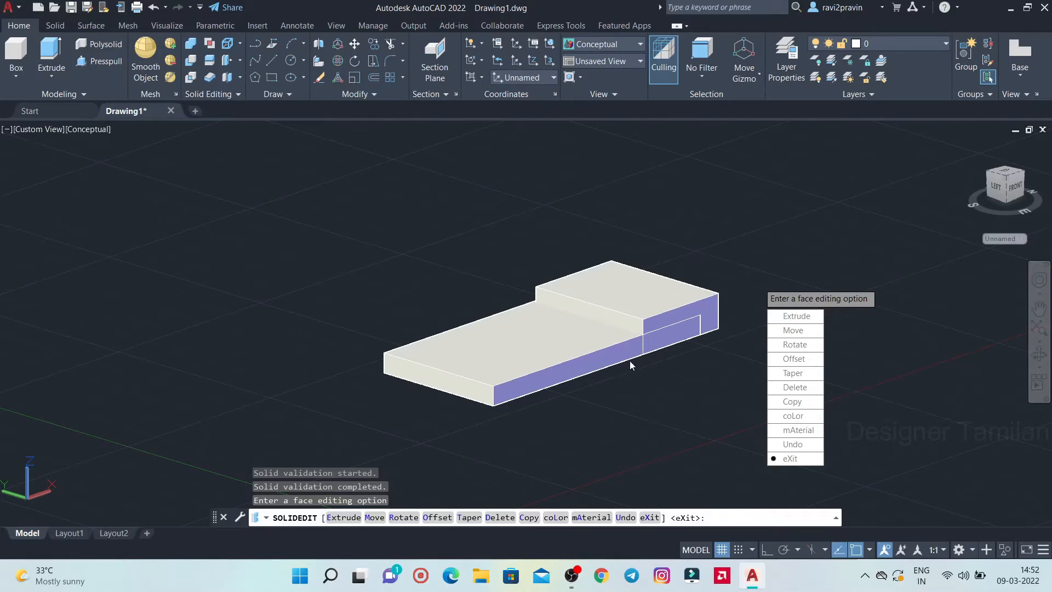
pyautogui.click(791, 458)
pyautogui.click(790, 372)
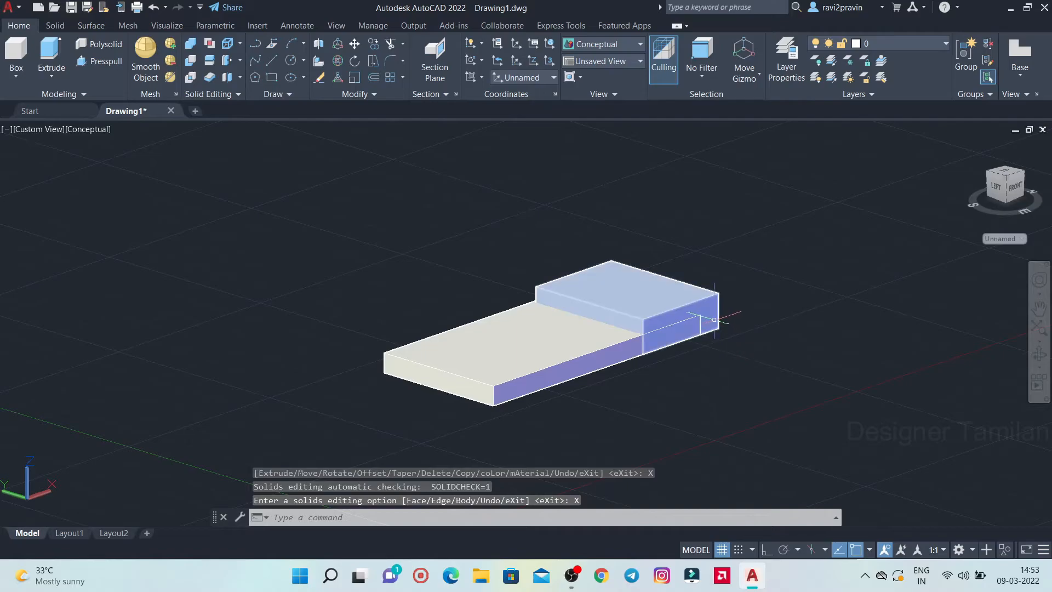
# - Run an interference check with the extruded box as first set and the base box as second set, examine the overlap and close the results
pyautogui.keyDown('shift'); pyautogui.moveTo(697, 303); pyautogui.dragTo(575, 406, button='middle'); pyautogui.keyUp('shift')
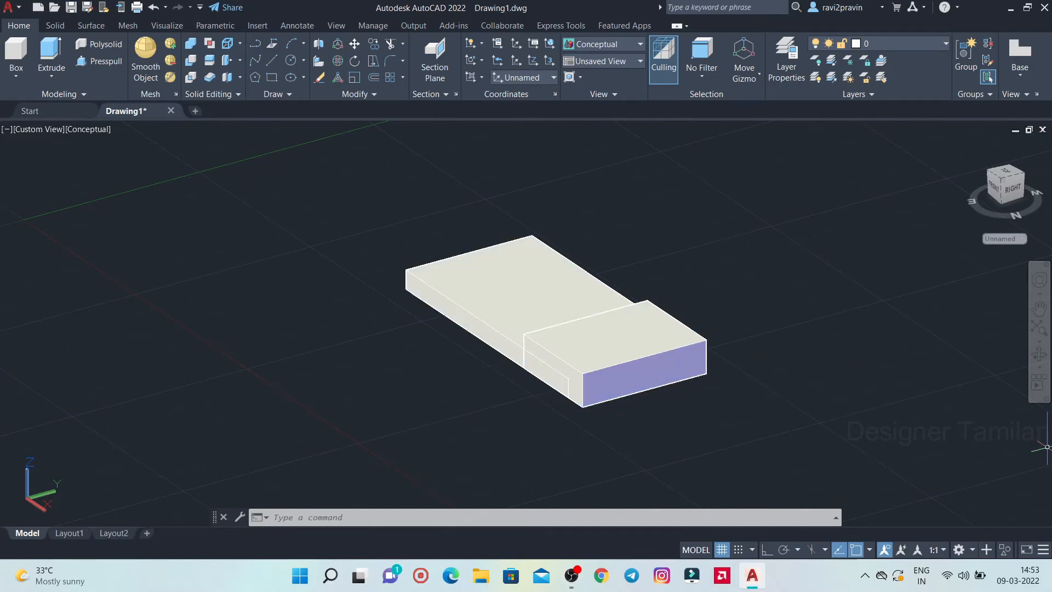
pyautogui.keyDown('shift'); pyautogui.moveTo(650, 430); pyautogui.dragTo(844, 450, button='middle'); pyautogui.keyUp('shift')
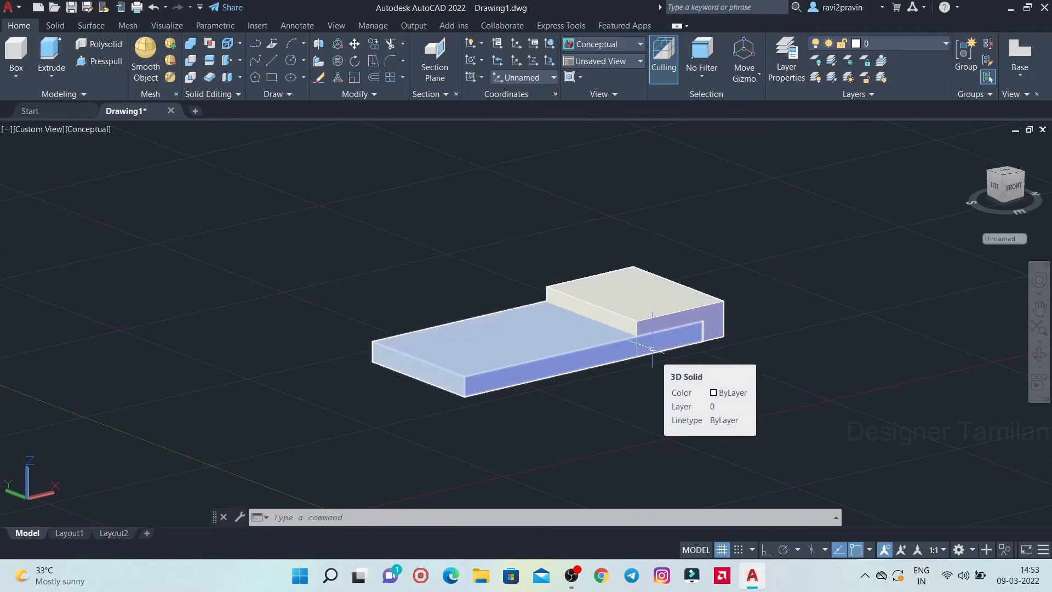
pyautogui.click(682, 345)
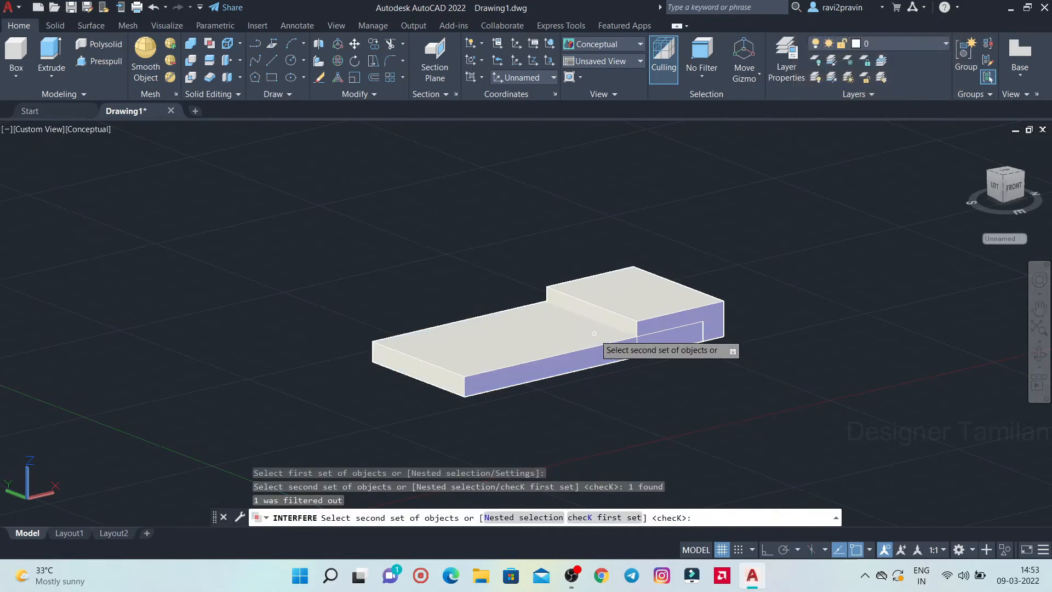
pyautogui.press('Escape')
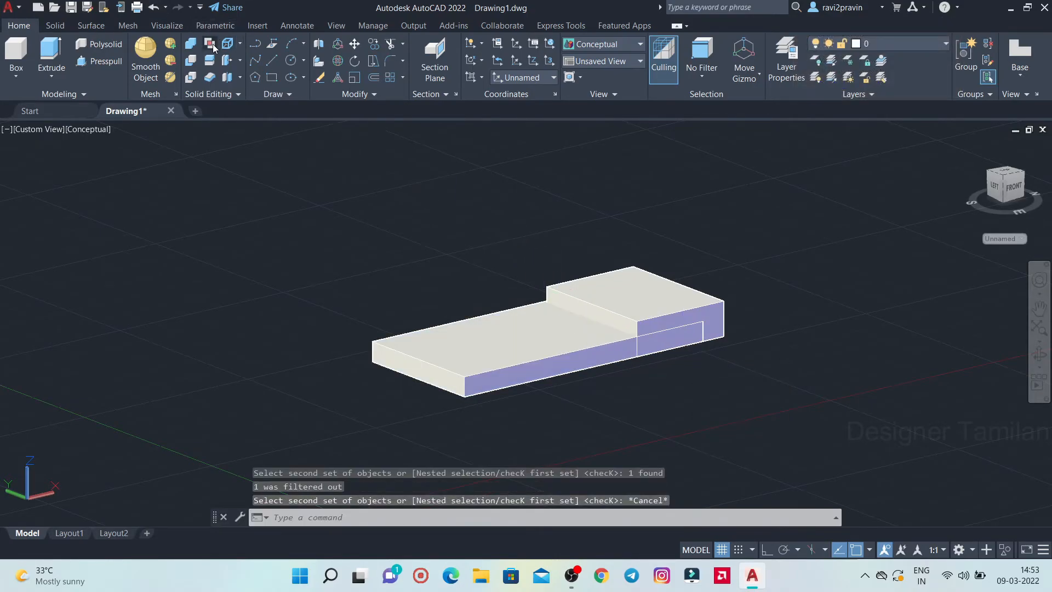
pyautogui.press('Return')
pyautogui.click(623, 281)
pyautogui.press('Return')
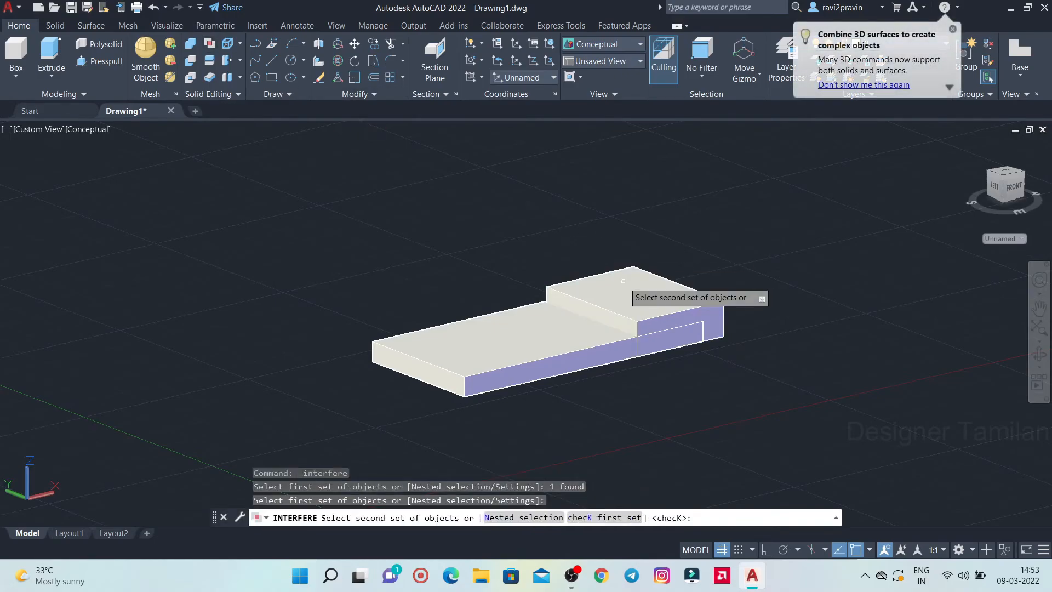
pyautogui.click(526, 339)
pyautogui.press('Return')
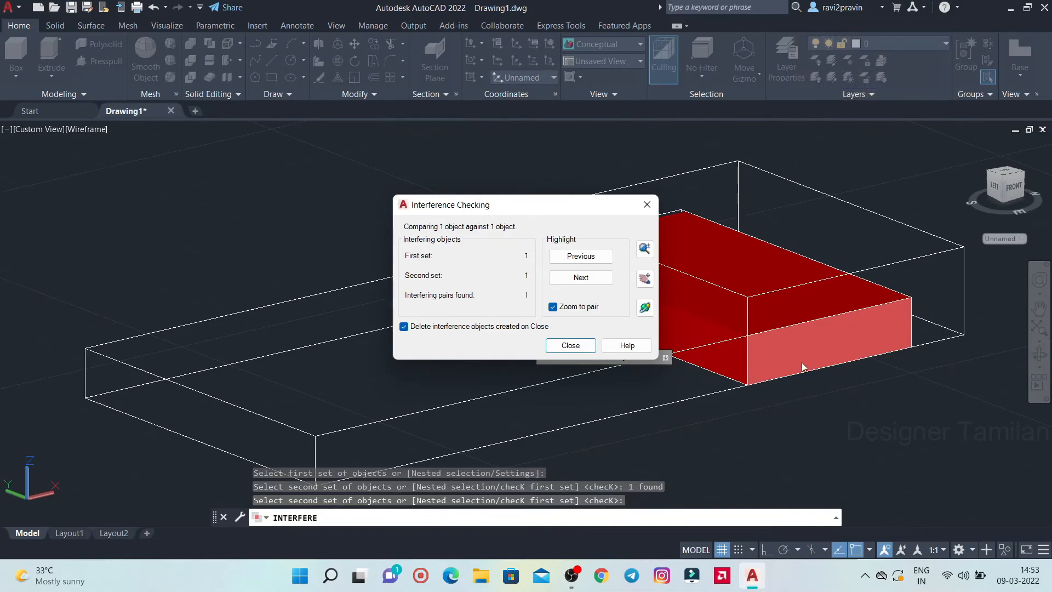
pyautogui.click(648, 205)
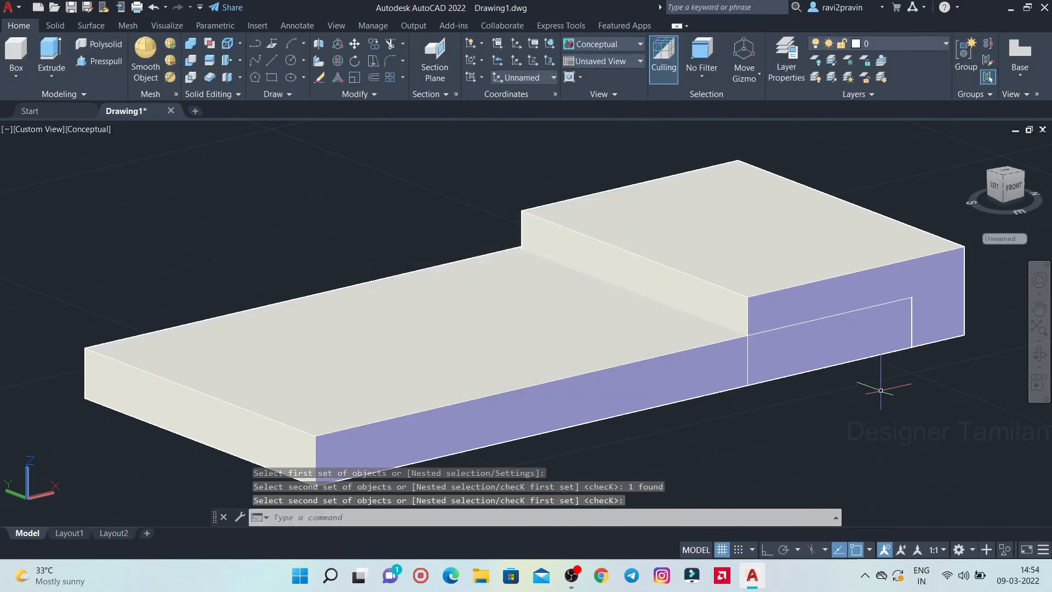
# - Delete both boxes from the drawing
pyautogui.scroll(-5, 881, 390)
pyautogui.click(926, 463)
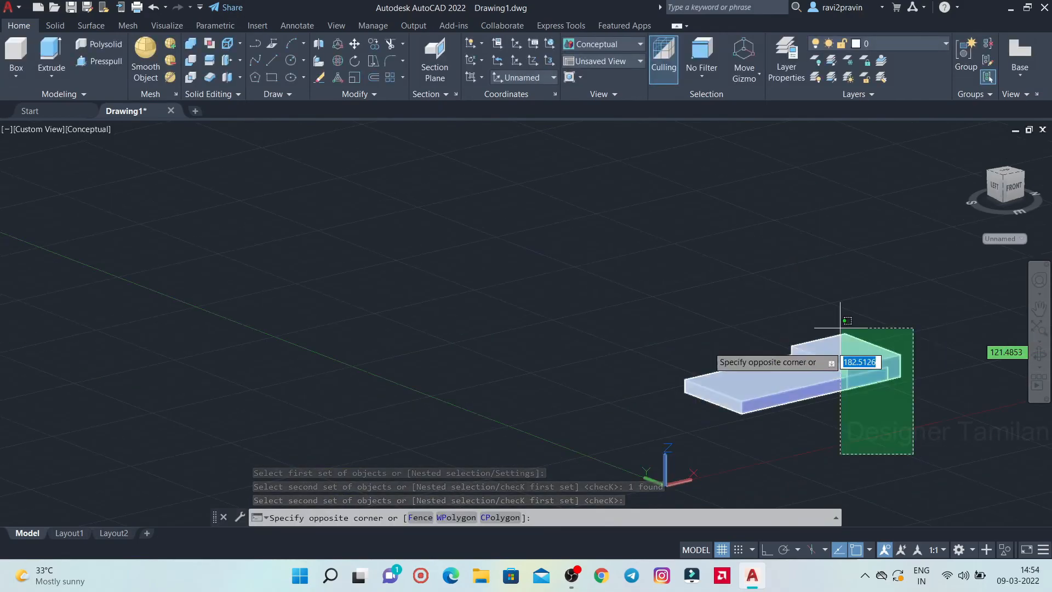
pyautogui.click(707, 345)
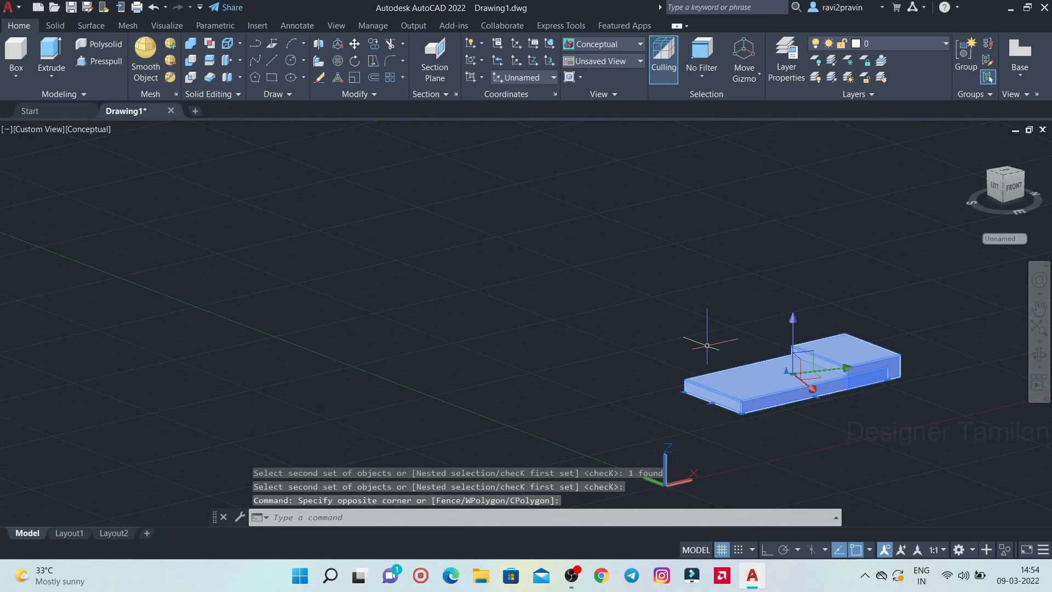
pyautogui.press('Delete')
pyautogui.scroll(-4, 707, 345)
pyautogui.scroll(-4, 783, 326)
pyautogui.scroll(2, 874, 313)
pyautogui.scroll(5, 874, 313)
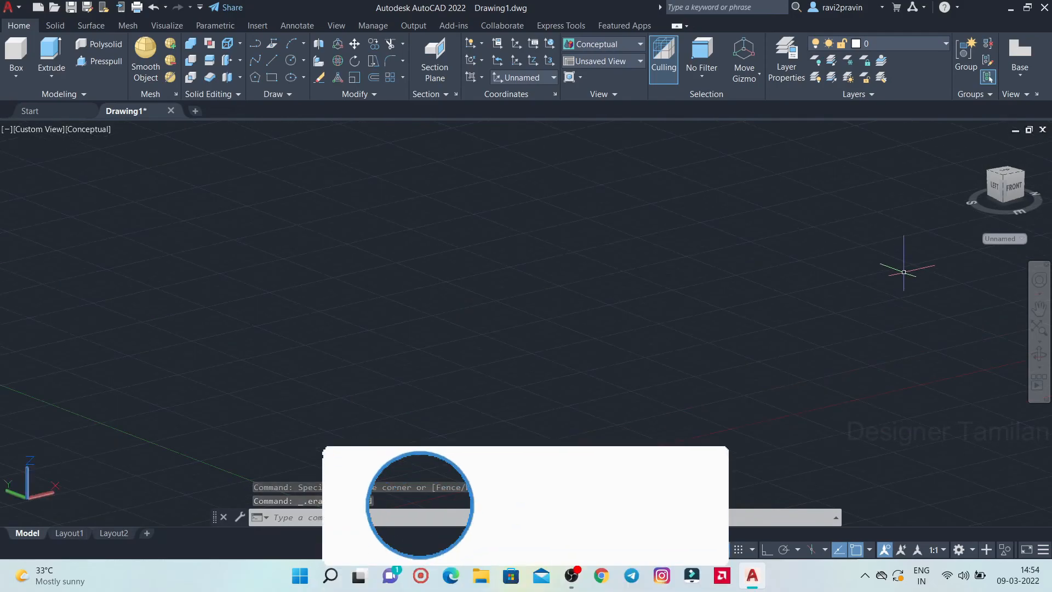